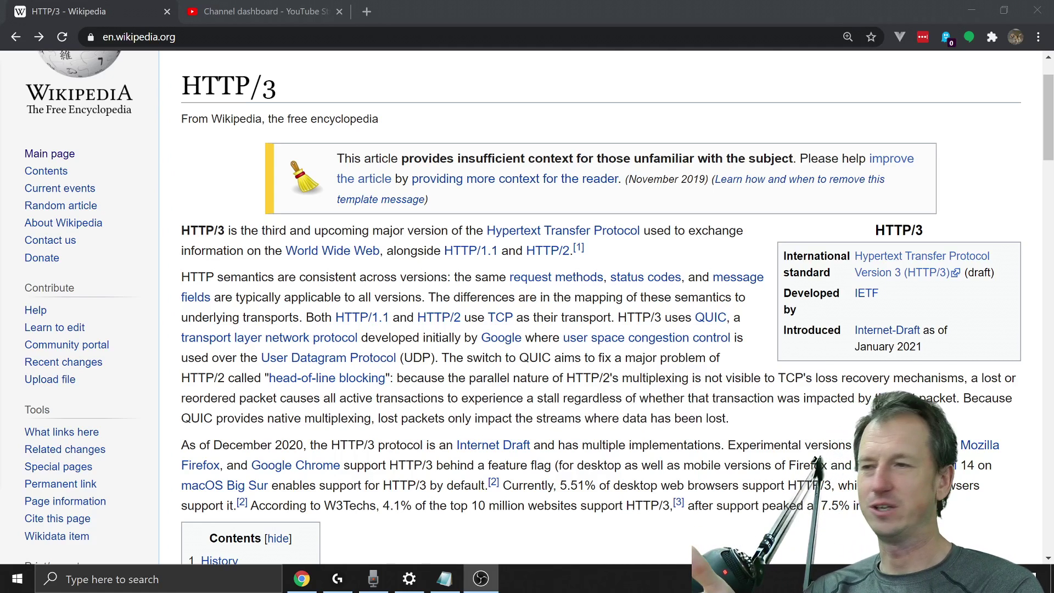
# Step: Close the YouTube Studio tab and load the chrome://flags experiments page
pyautogui.moveTo(668, 341)
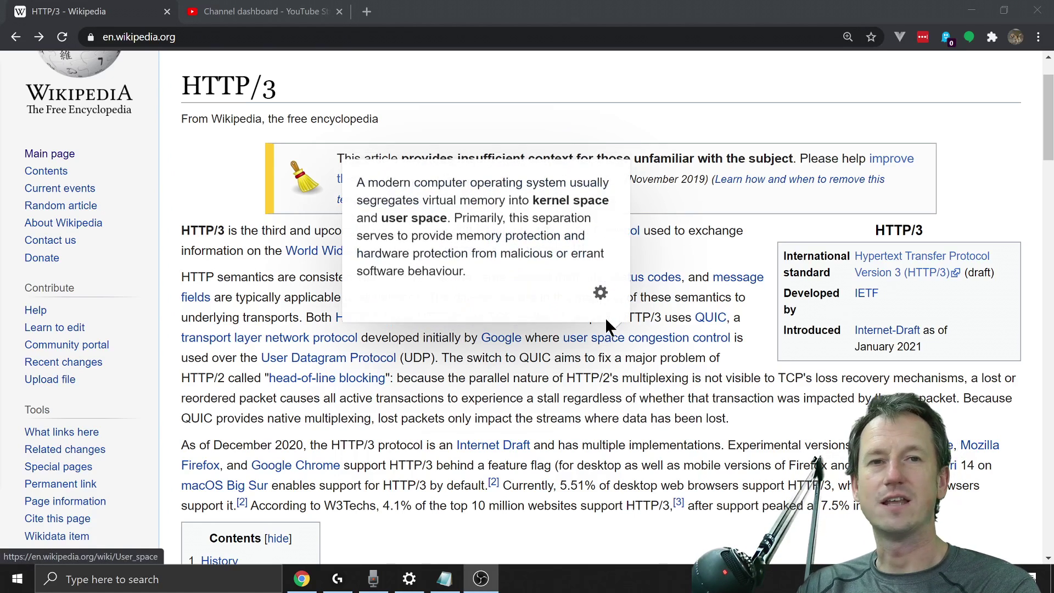
pyautogui.click(339, 11)
pyautogui.click(242, 40)
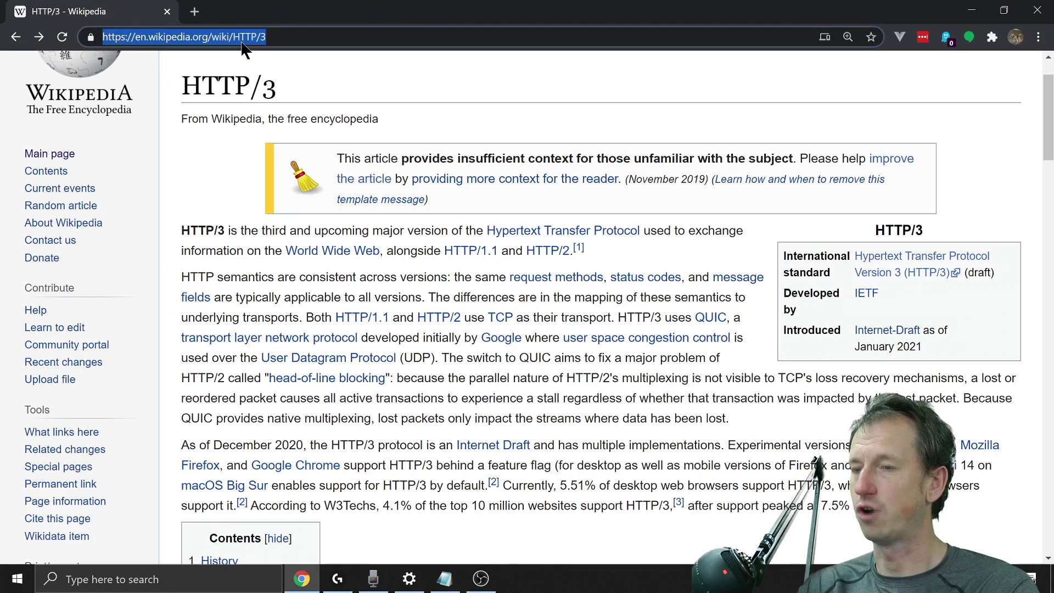
pyautogui.write('chrome:')
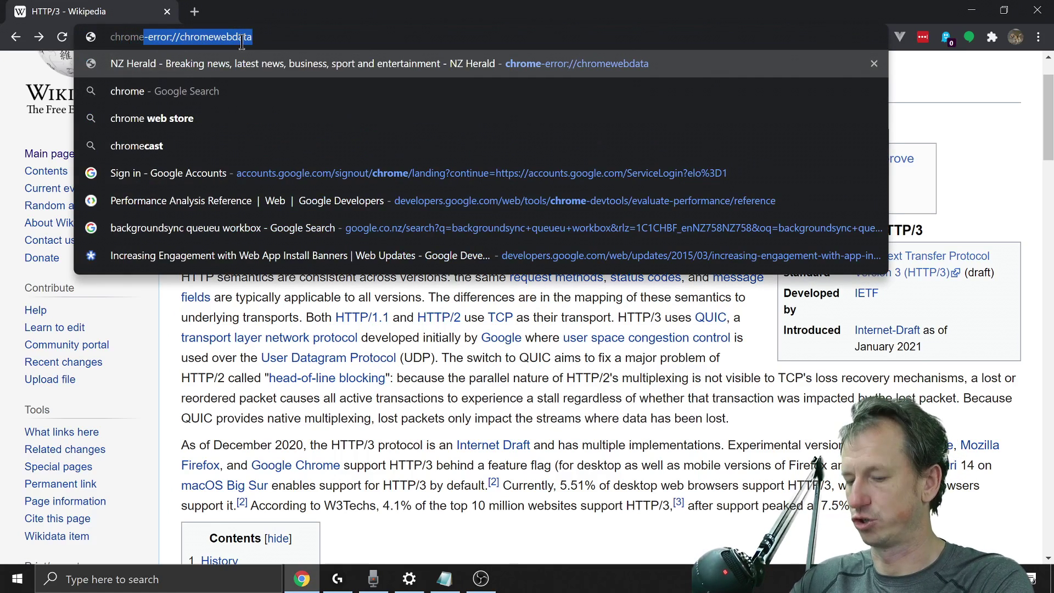
pyautogui.write('flags')
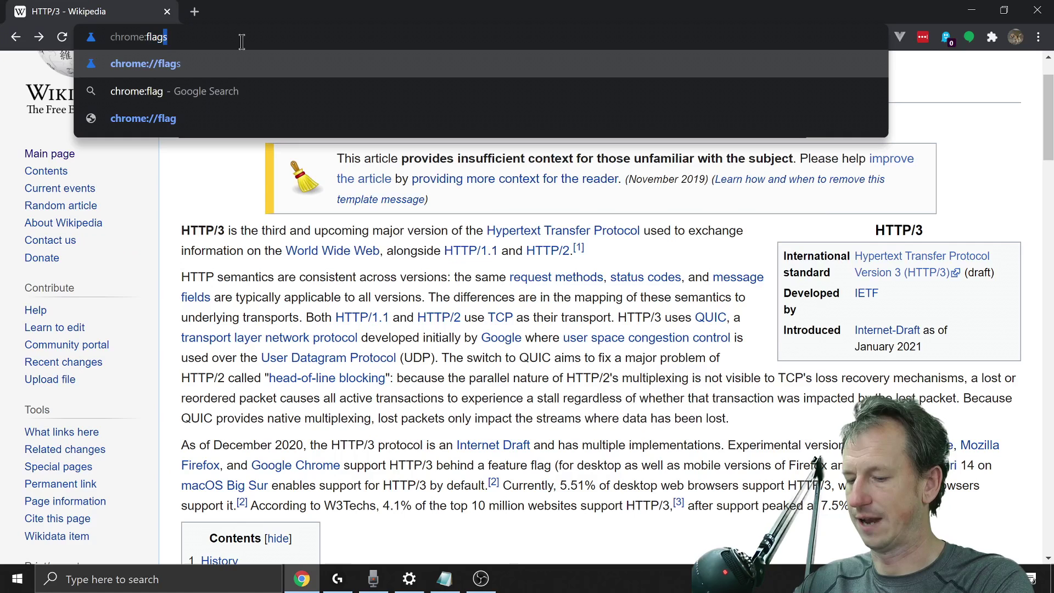
pyautogui.press('BackSpace')
pyautogui.press('BackSpace')
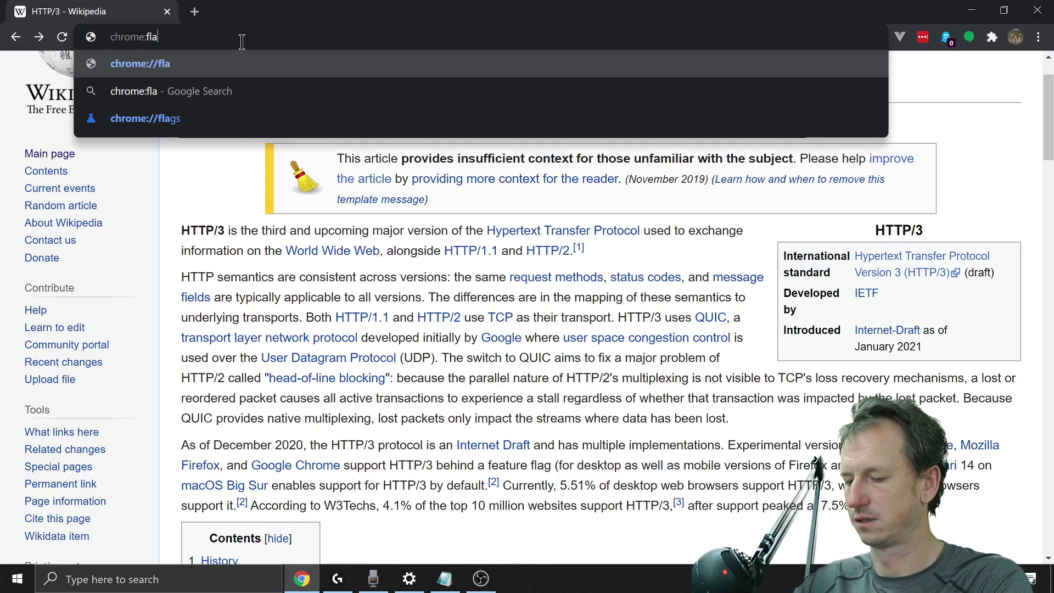
pyautogui.write('gs')
pyautogui.press('Return')
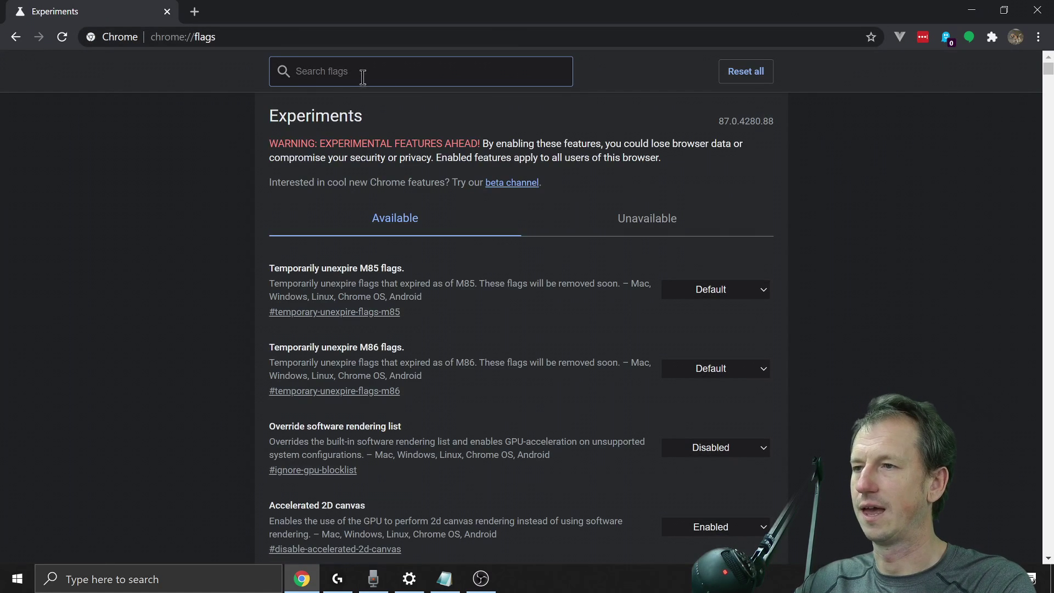
# Step: Filter flags by 'quic', set Experimental QUIC protocol to Enabled, and relaunch Chrome
pyautogui.write('quic')
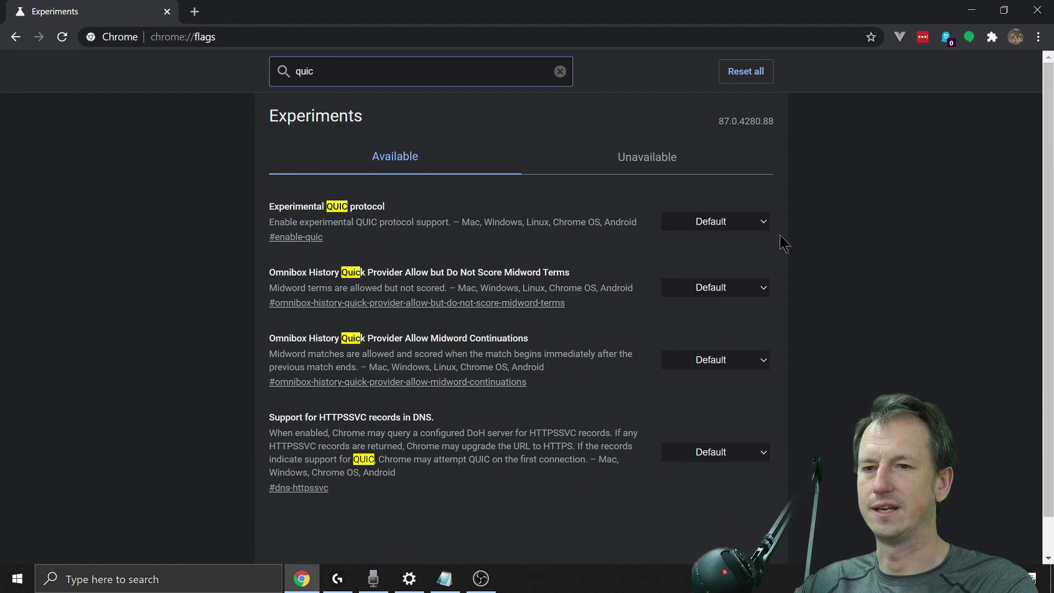
pyautogui.click(764, 222)
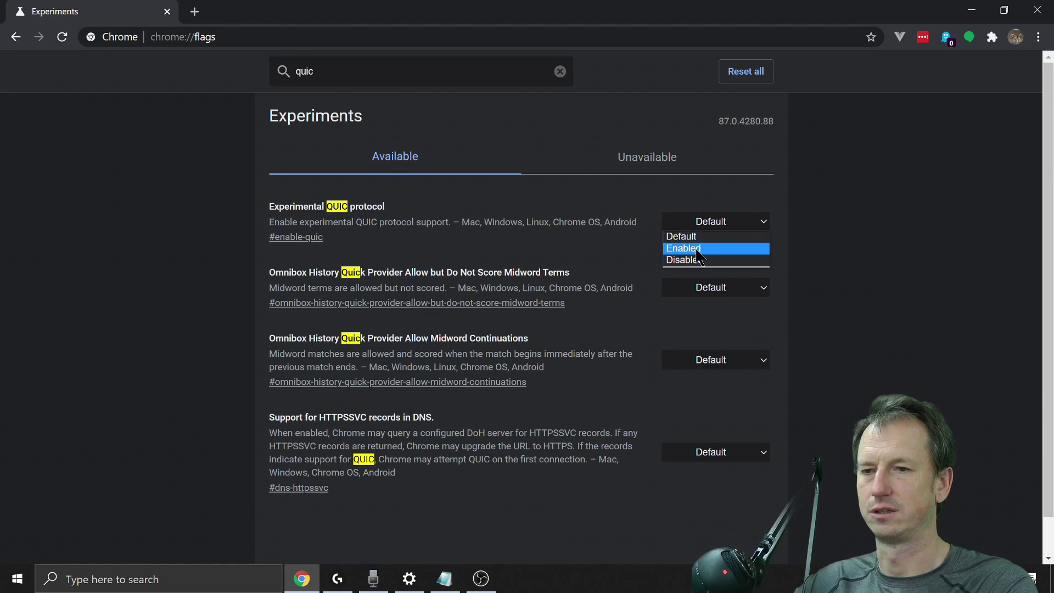
pyautogui.click(714, 248)
pyautogui.click(943, 532)
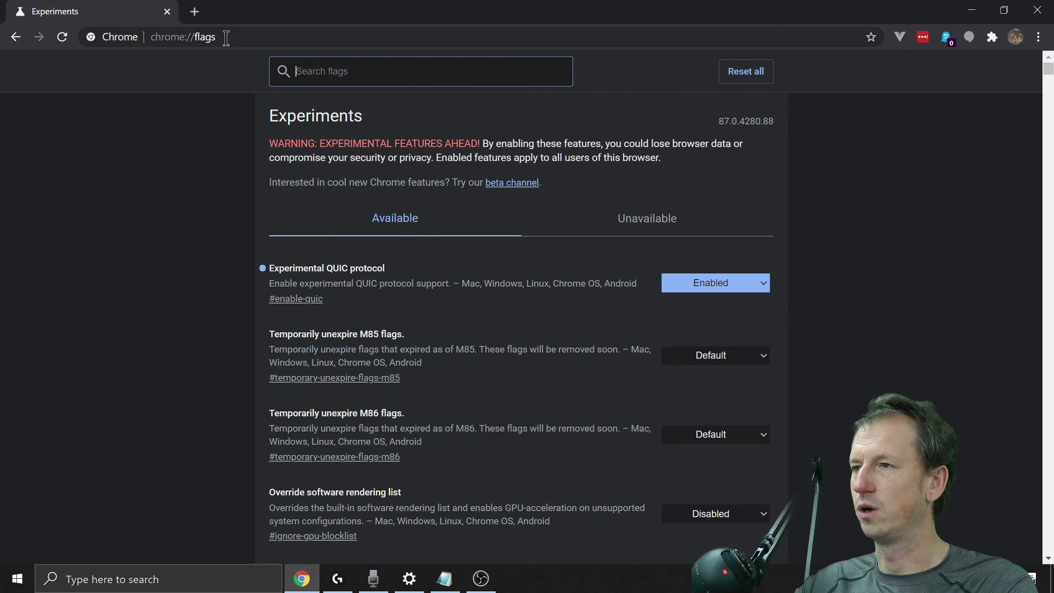
# Step: Go to google.com, discarding the suggested AdSense autocomplete
pyautogui.click(226, 37)
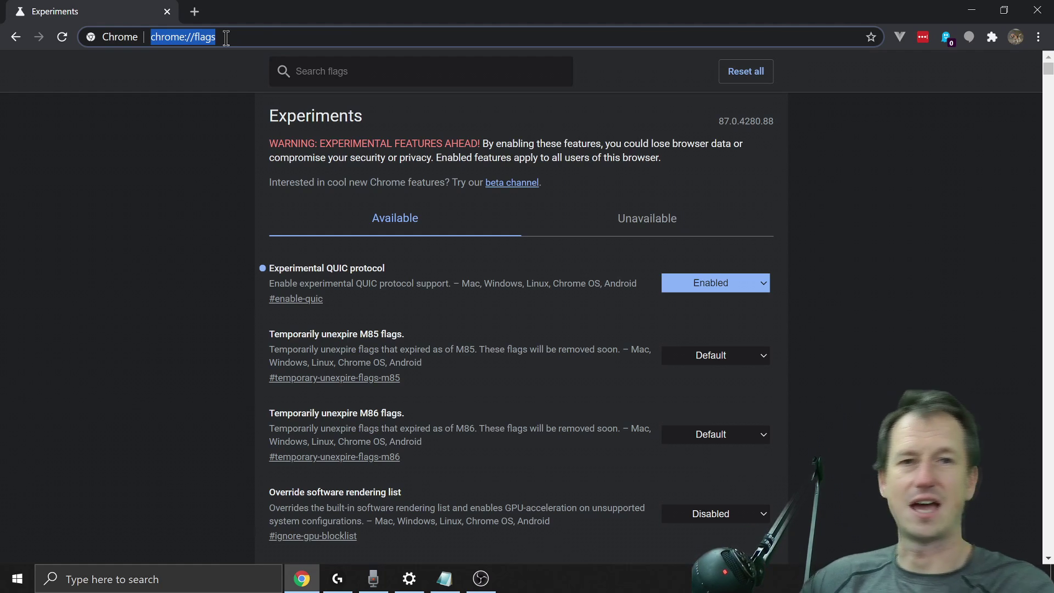
pyautogui.write('gg')
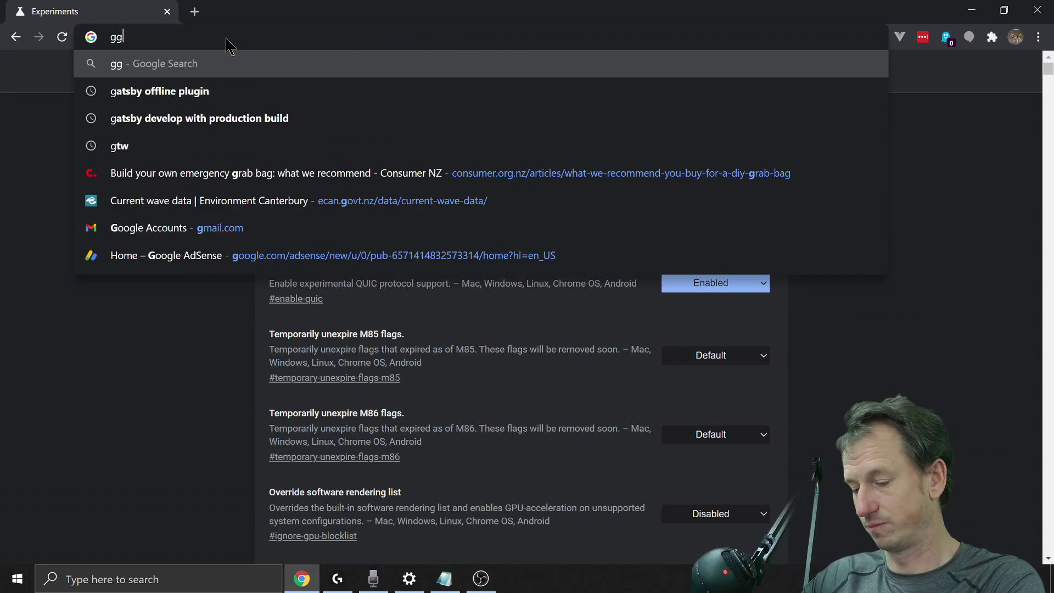
pyautogui.write('o')
pyautogui.press('BackSpace')
pyautogui.press('BackSpace')
pyautogui.press('BackSpace')
pyautogui.write('you')
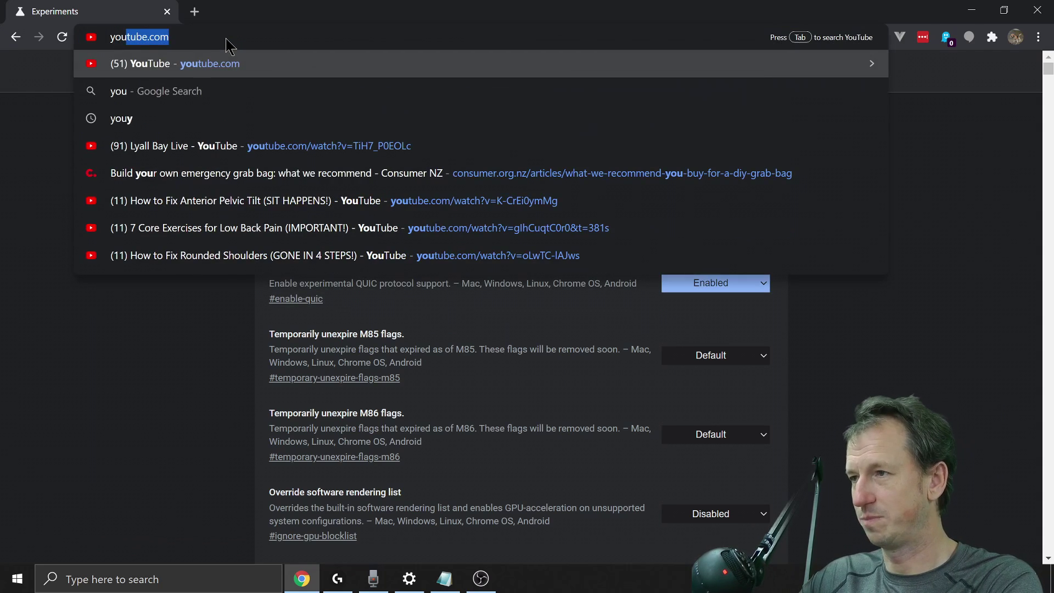
pyautogui.press('BackSpace')
pyautogui.press('BackSpace')
pyautogui.press('BackSpace')
pyautogui.press('BackSpace')
pyautogui.write('goog')
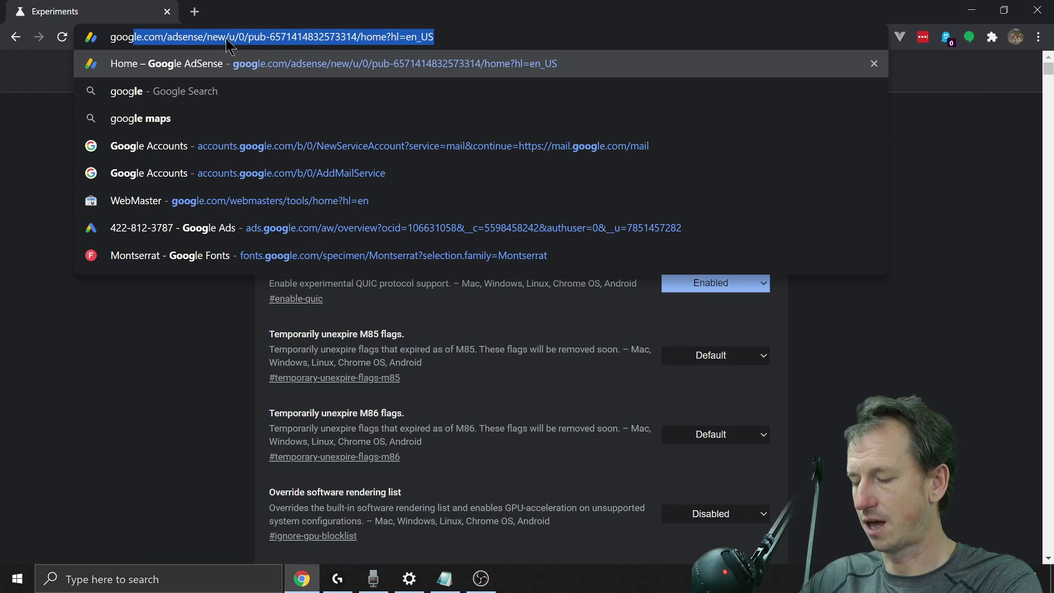
pyautogui.write('le.com')
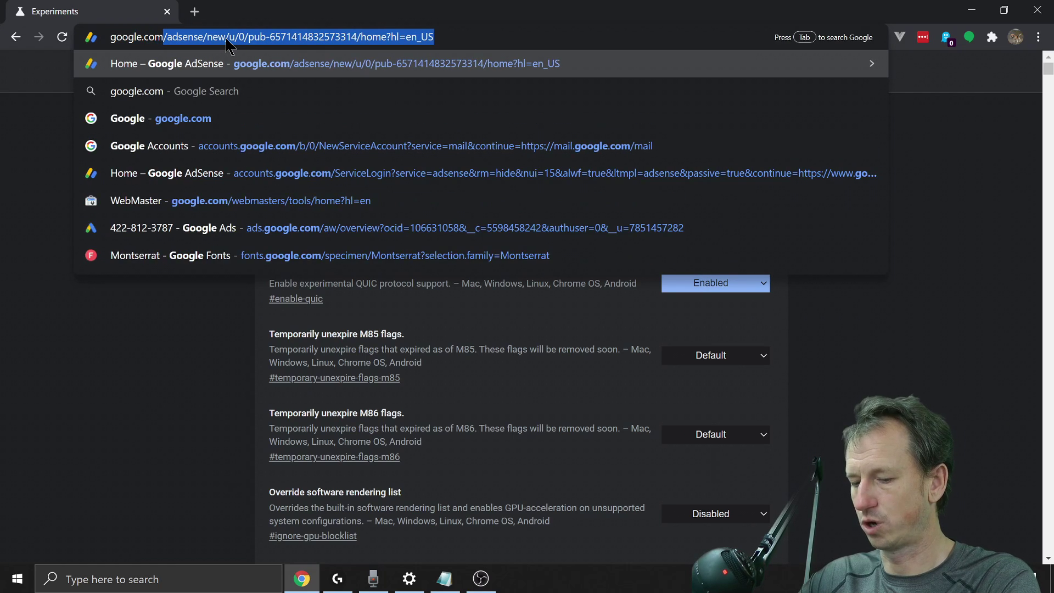
pyautogui.press('Delete')
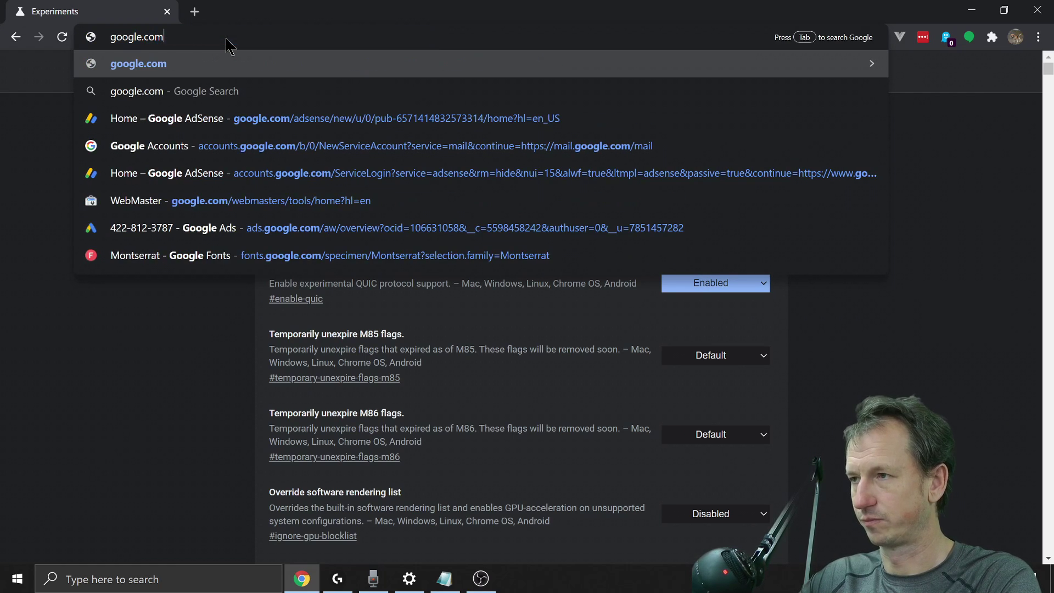
pyautogui.press('Return')
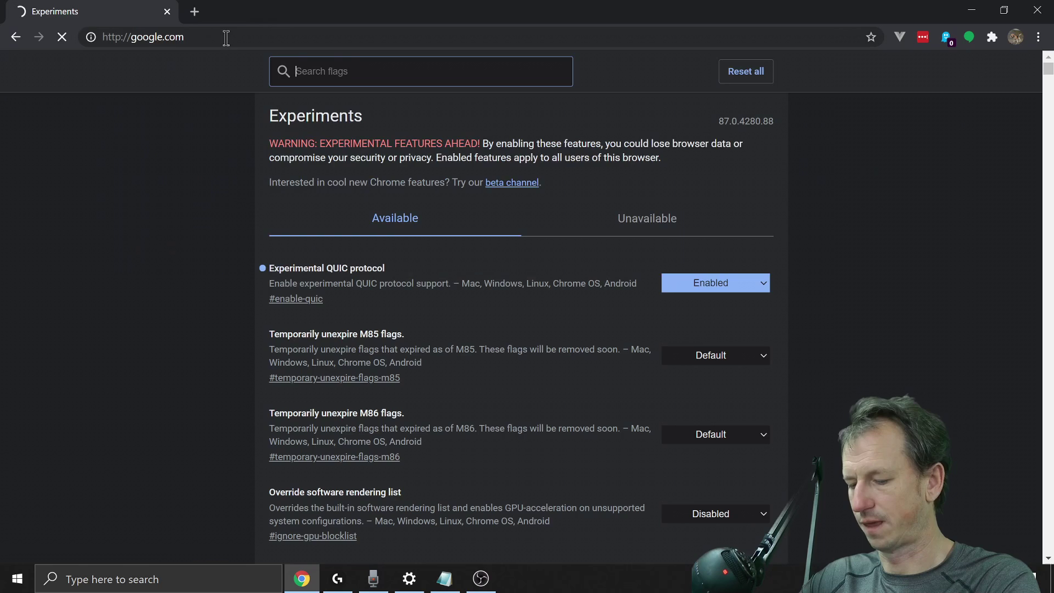
# Step: Go full screen, dock the DevTools Network panel right, widen it, and sort requests by Protocol
pyautogui.press('F11')
pyautogui.press('F12')
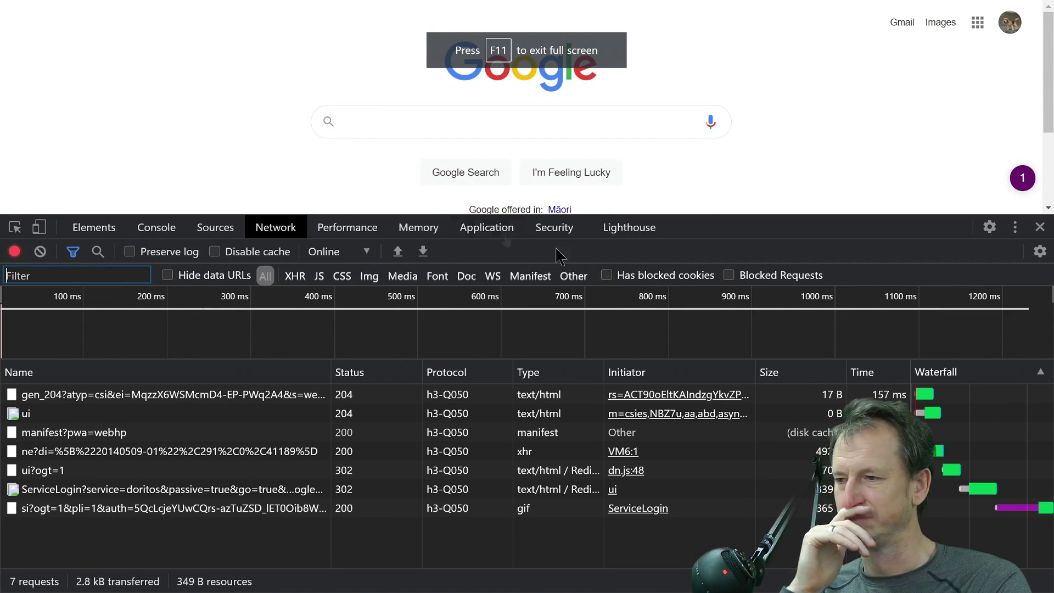
pyautogui.click(1015, 227)
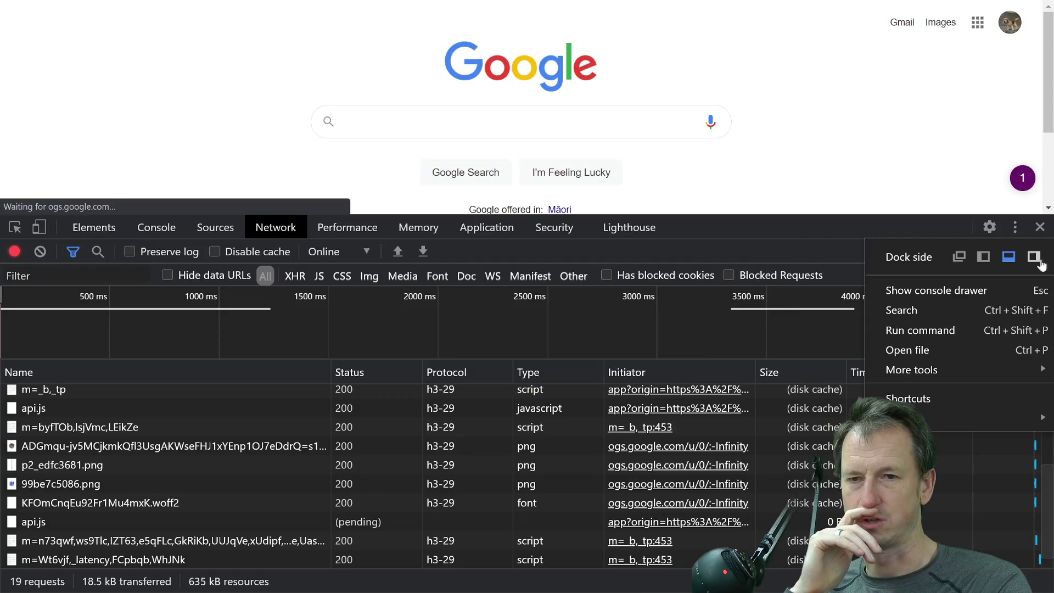
pyautogui.click(1035, 257)
pyautogui.moveTo(637, 209); pyautogui.dragTo(330, 229)
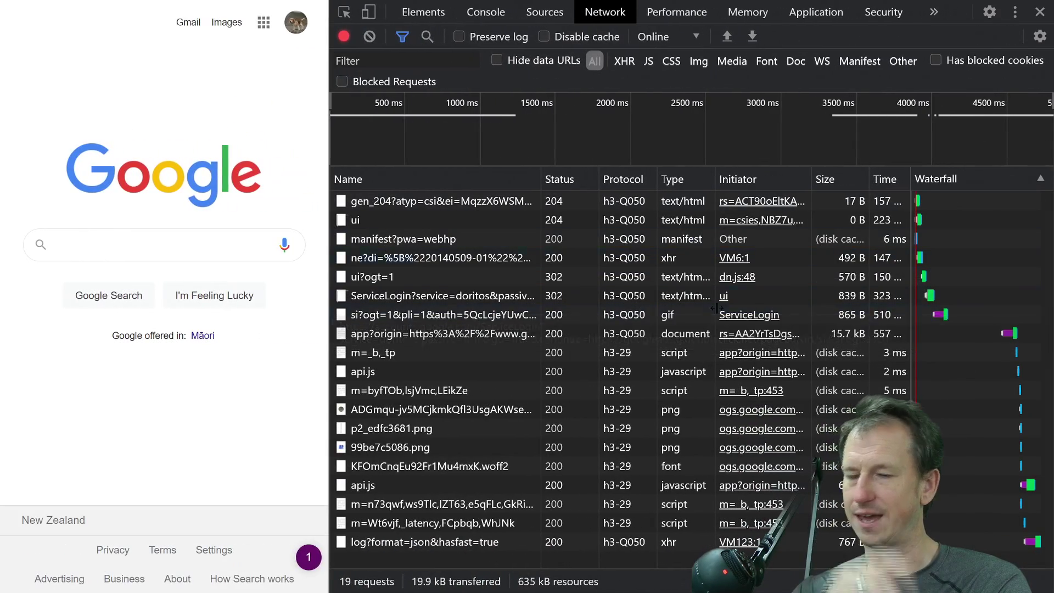
pyautogui.click(619, 181)
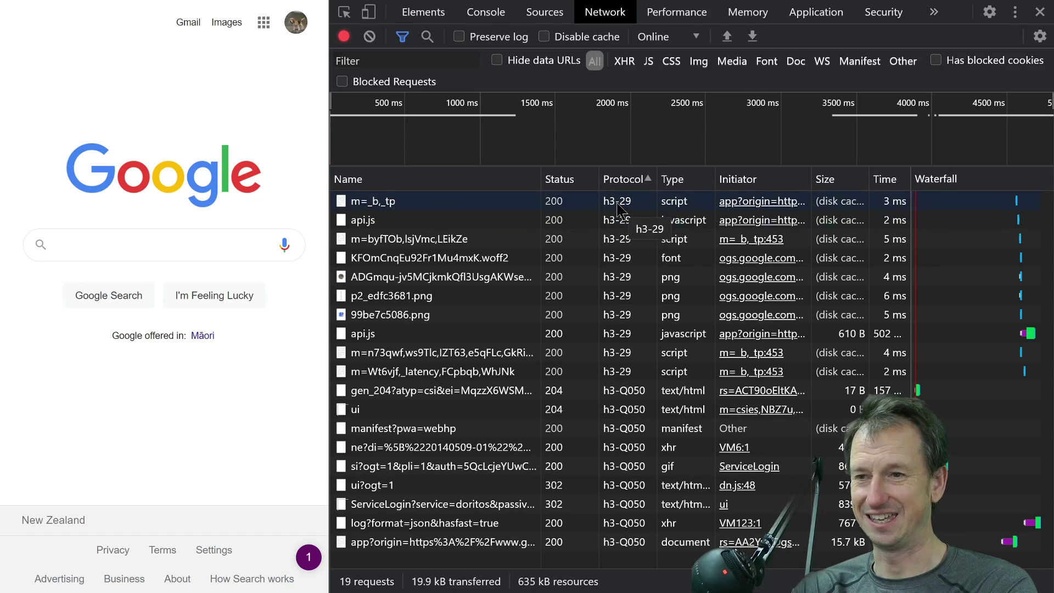